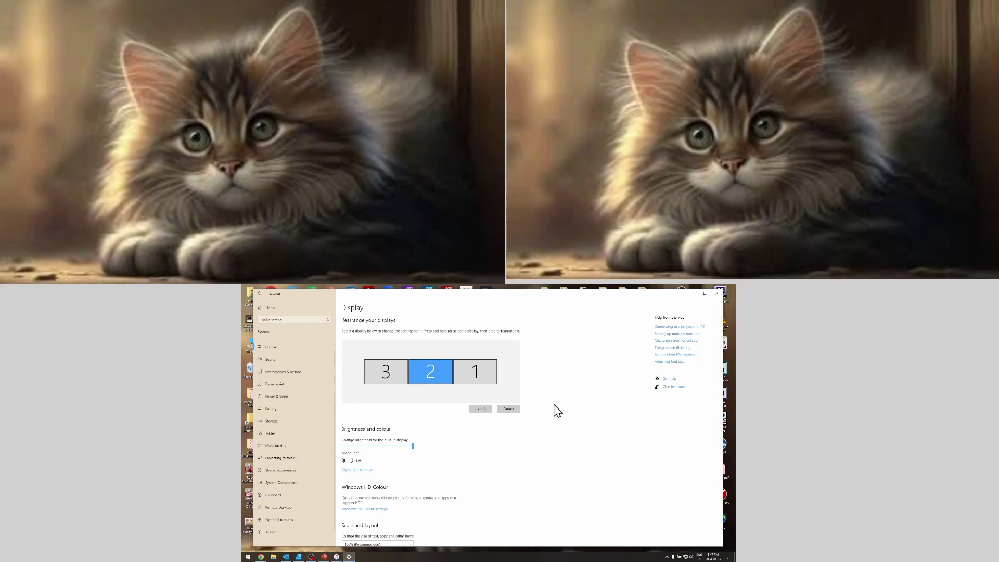
Identify the connected displays, set display 1 to Duplicate desktop on 1 and 2, and keep the changes.
left_click(479, 409)
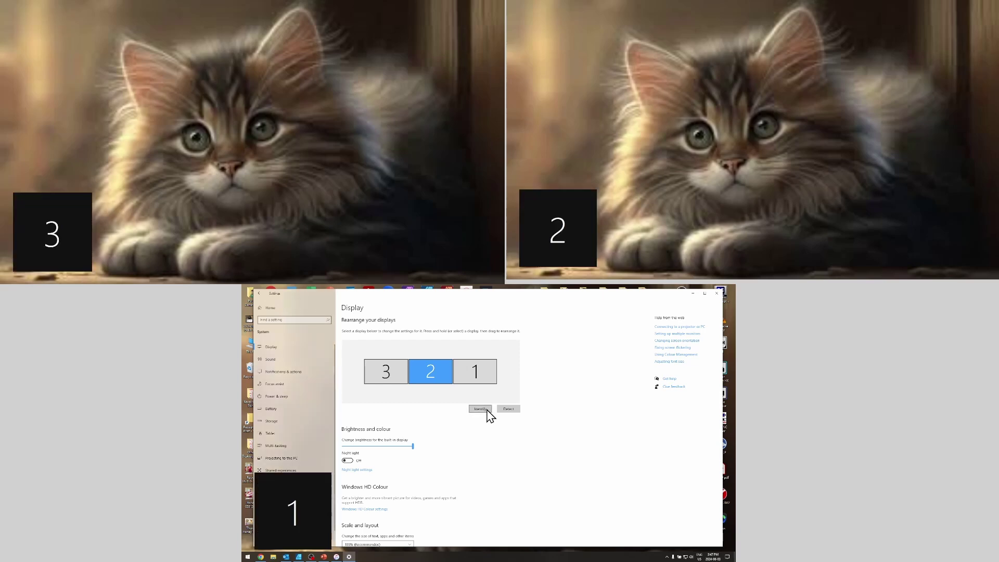
left_click(477, 370)
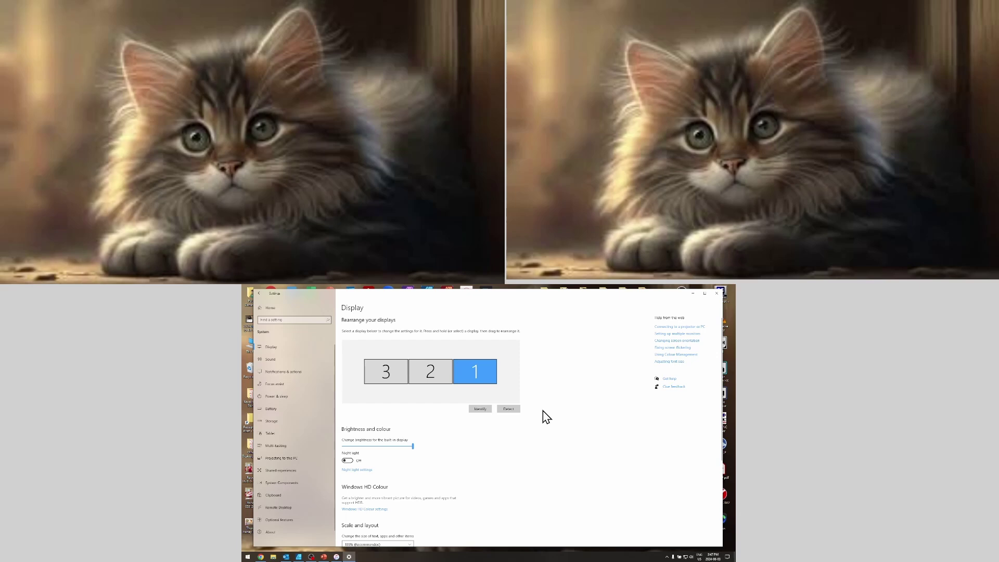
scroll(542, 415, "down", 5)
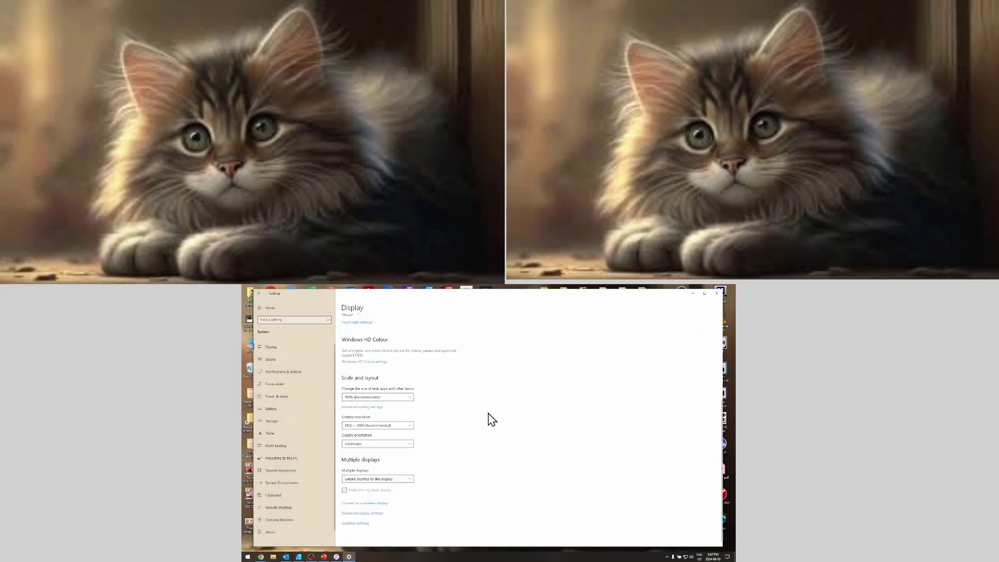
left_click(374, 479)
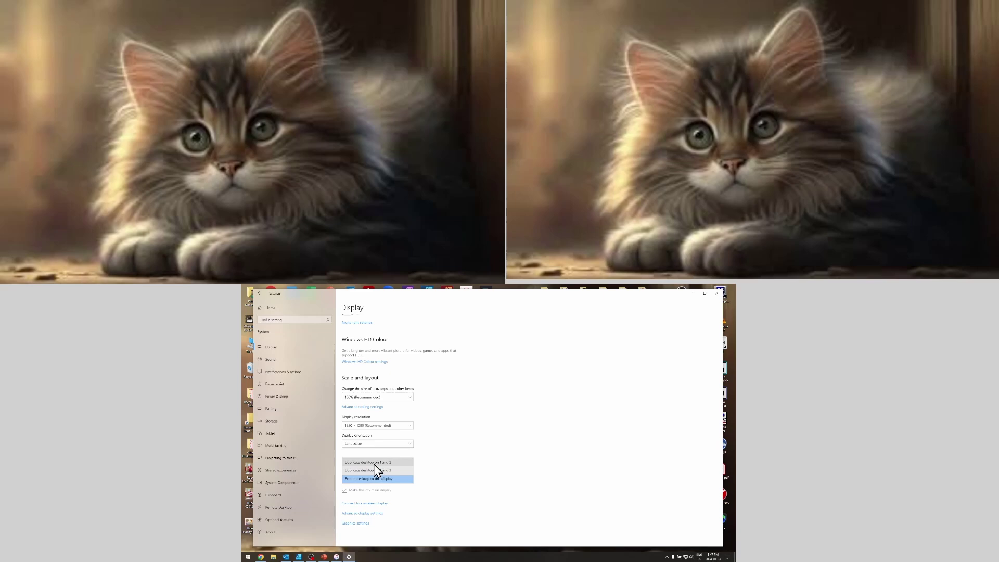
left_click(374, 463)
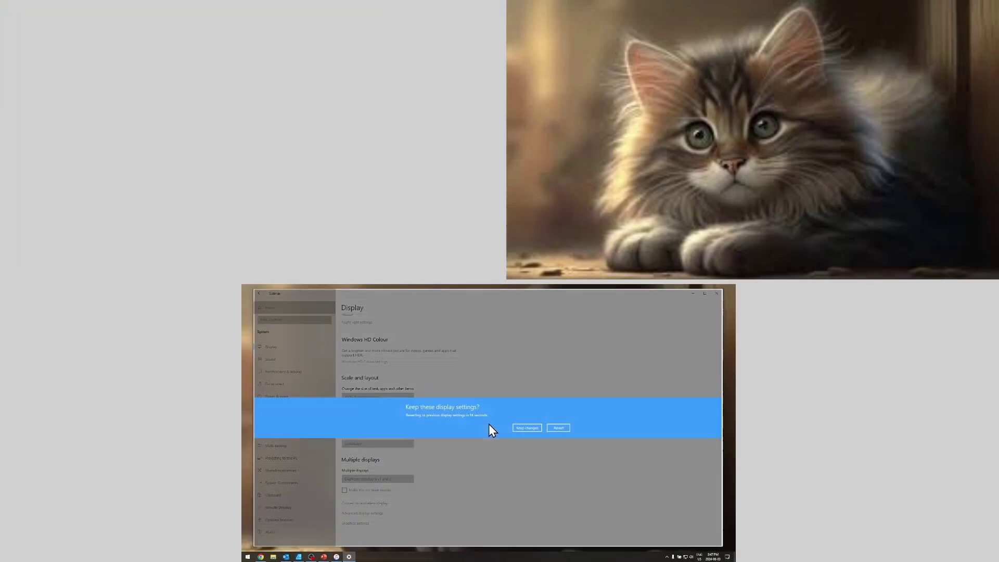
left_click(541, 428)
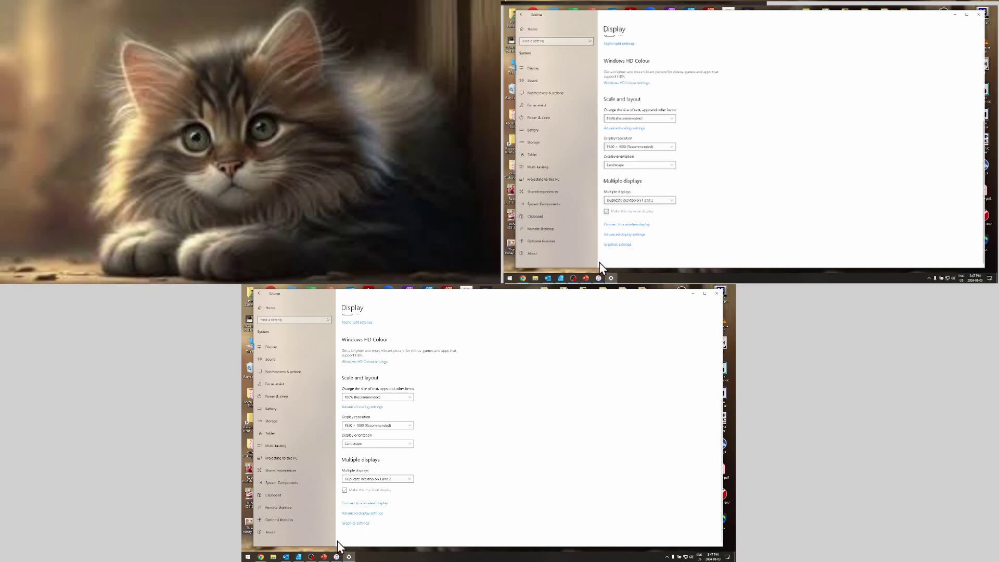
Switch to PowerPoint and set the slide show to play on the HDMI monitor listed after Primary Monitor.
left_click(324, 556)
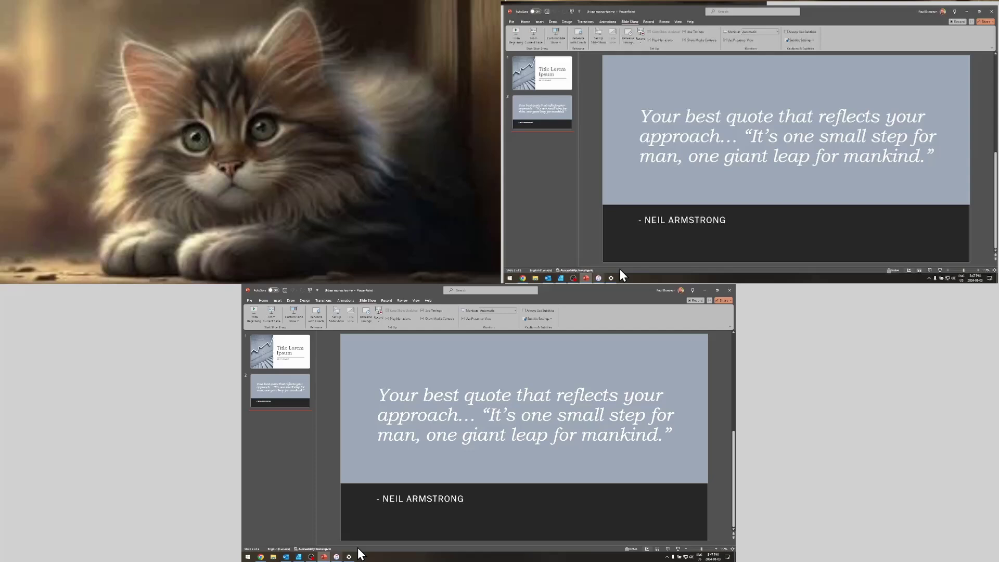
left_click(504, 311)
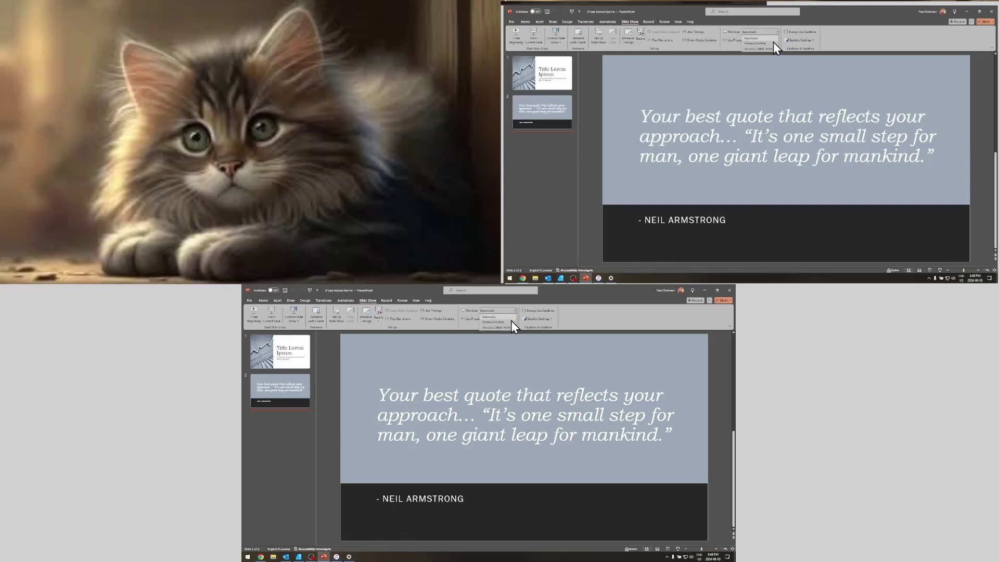
left_click(511, 321)
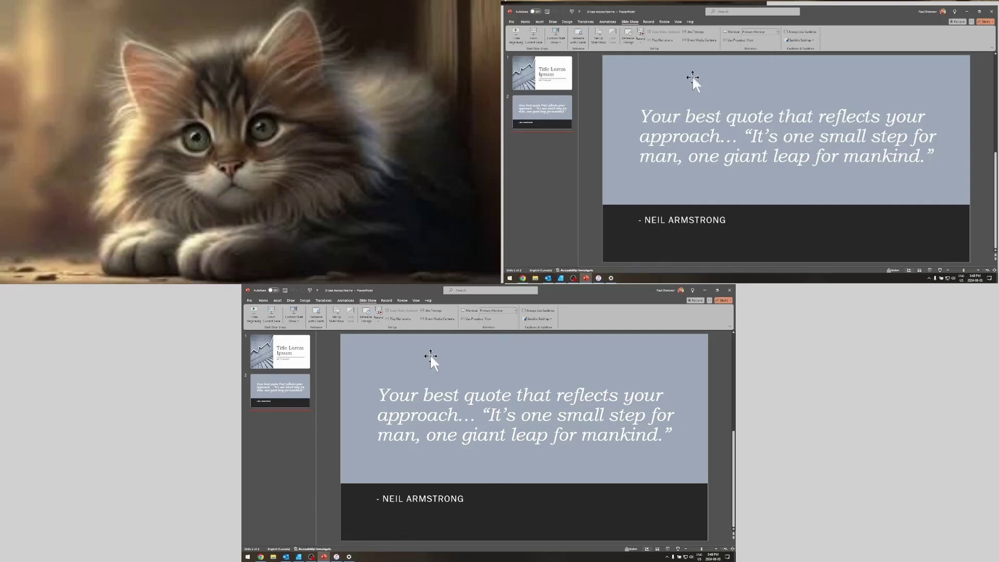
left_click(500, 310)
left_click(502, 329)
left_click(489, 355)
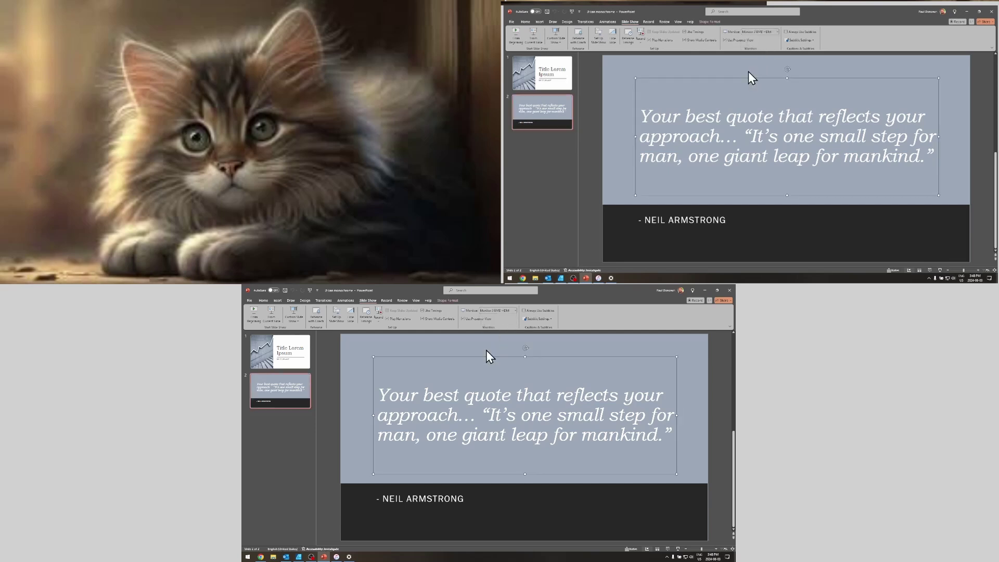
Run the slide show from the beginning, swap Presenter View and Slide Show, advance to slide 2, and end the show.
left_click(256, 315)
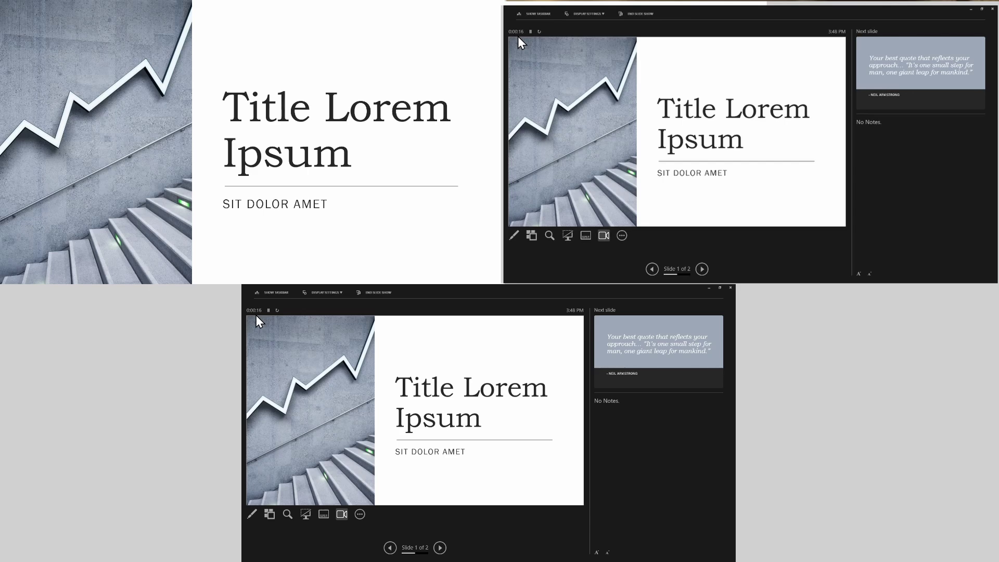
left_click(320, 292)
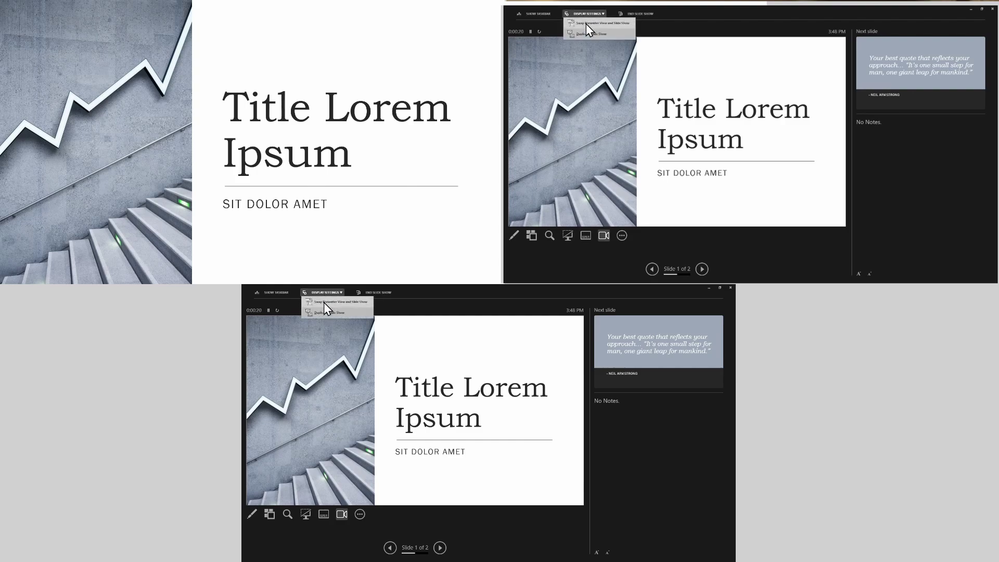
left_click(324, 303)
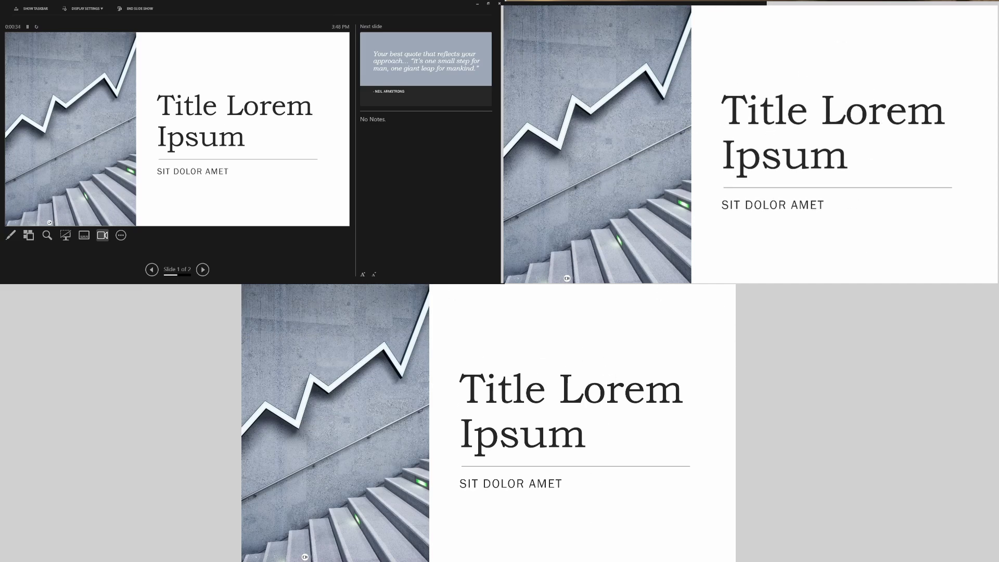
left_click(324, 356)
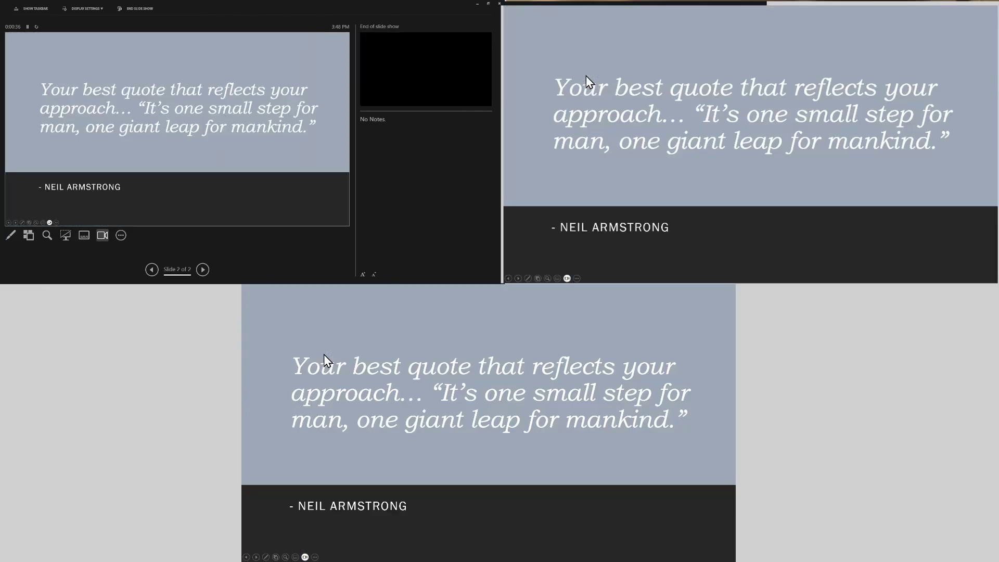
key("Escape")
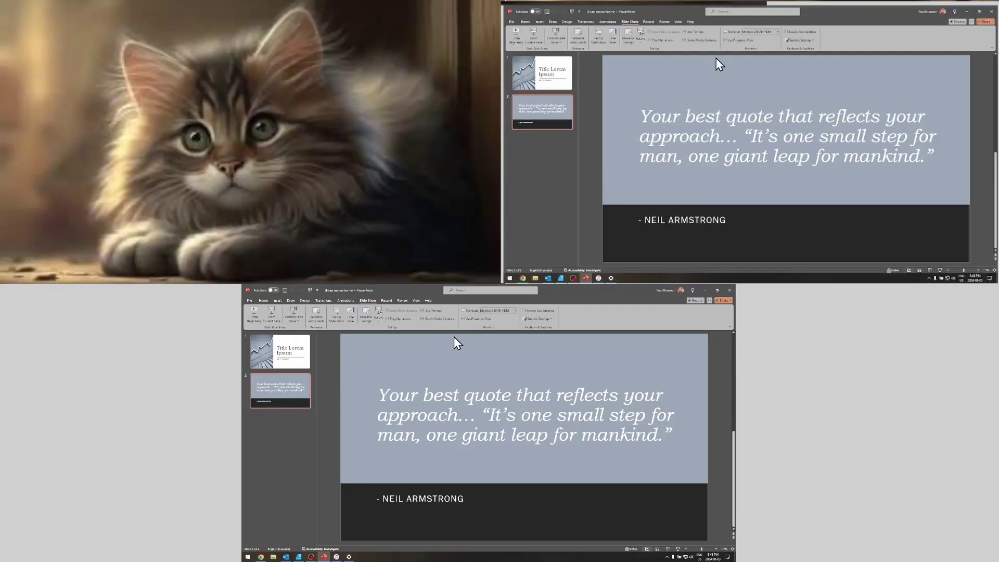
Set the slide show monitor to Automatic, play the show from the beginning, end it, and minimize the presentation.
left_click(501, 311)
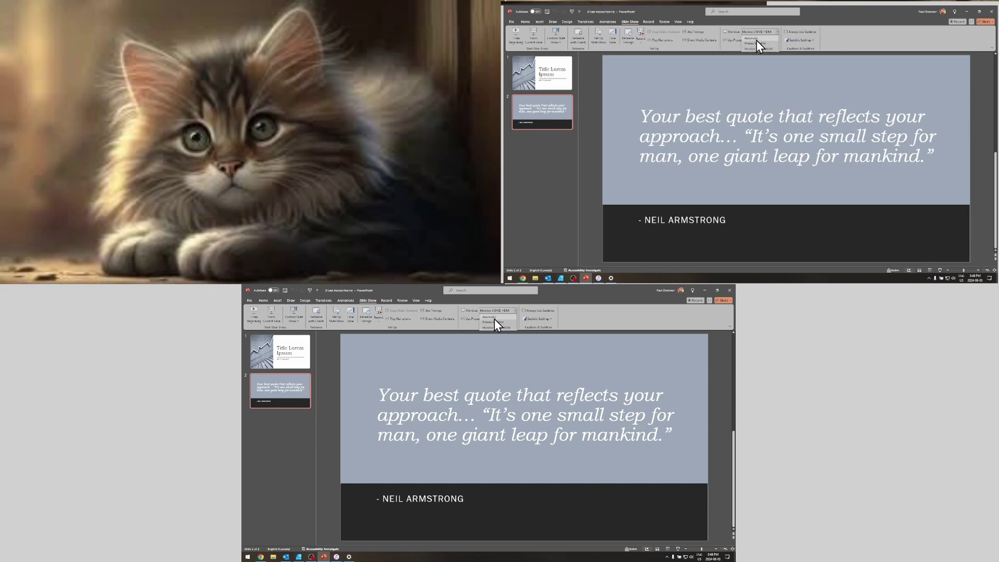
left_click(494, 318)
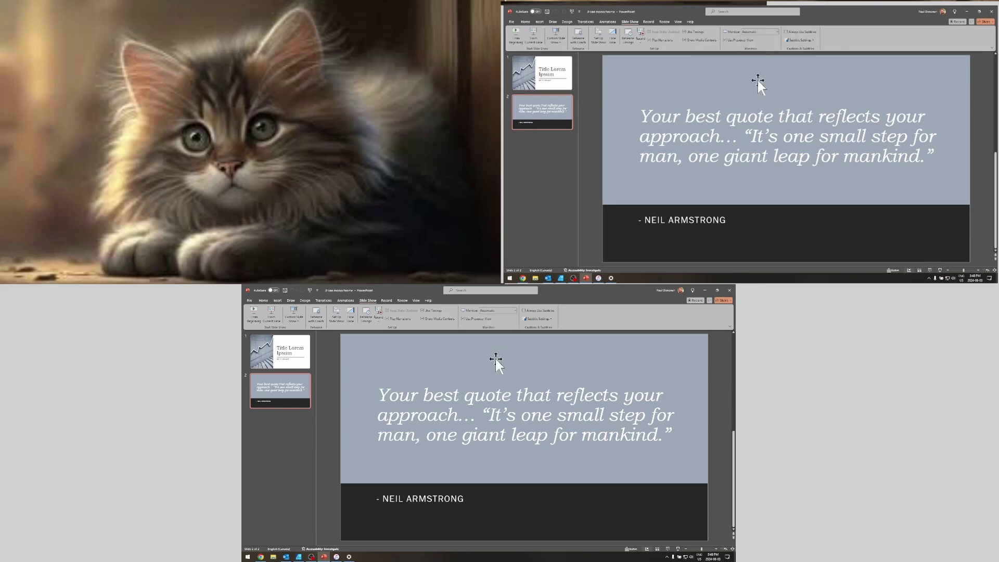
left_click(253, 314)
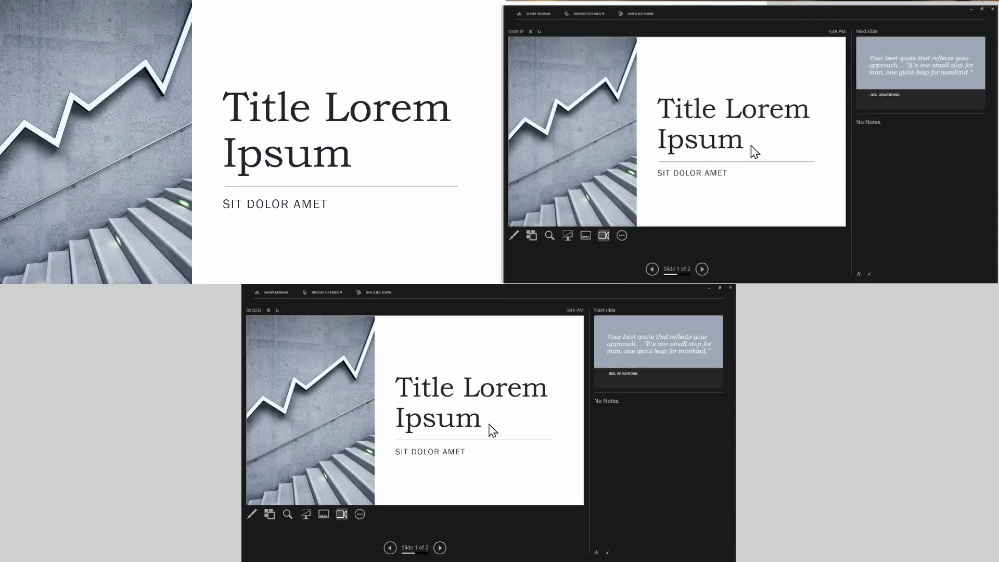
key("Escape")
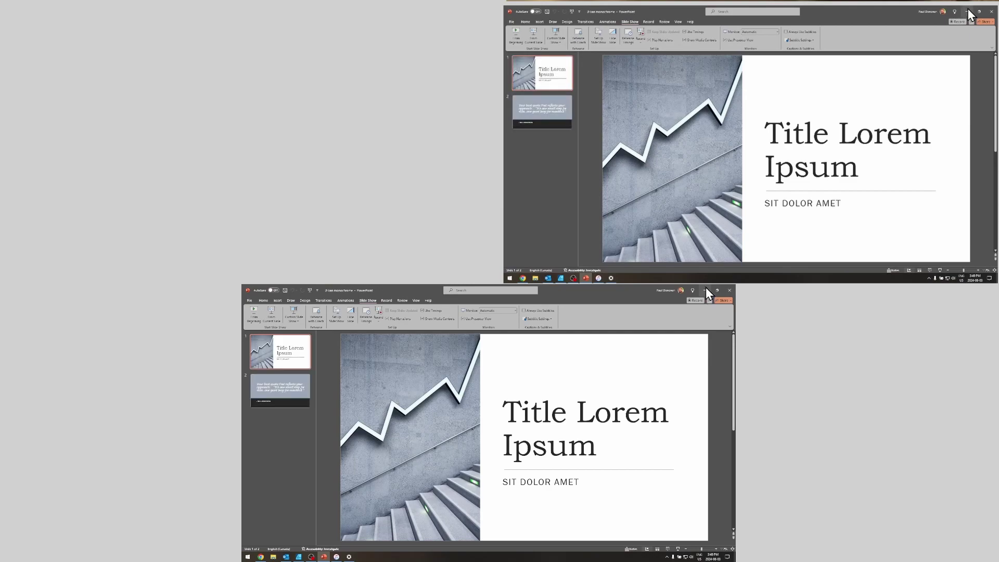
left_click(705, 290)
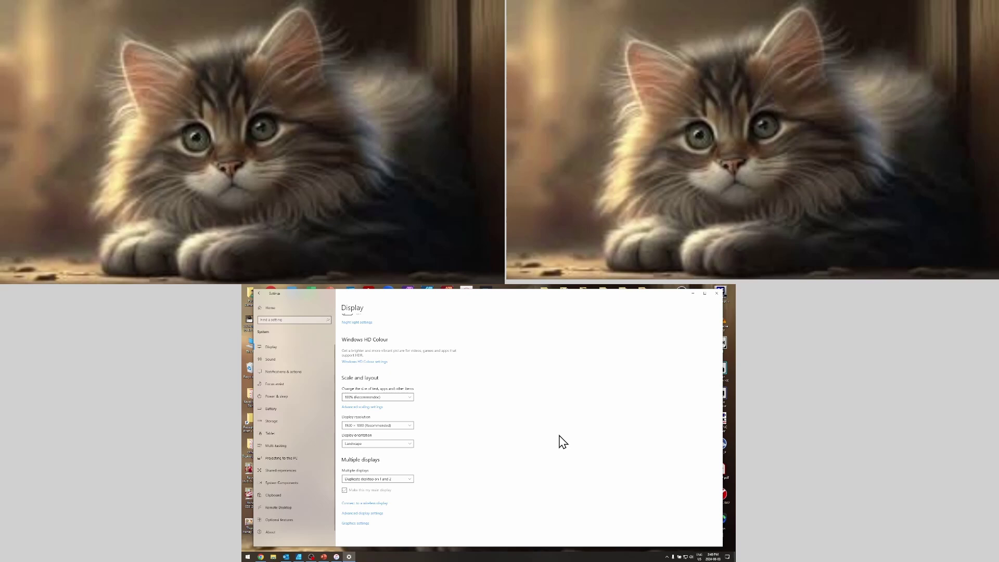
Return to the presentation, select the HDMI monitor for the slide show again, test the show from the beginning, and minimize the window.
left_click(323, 556)
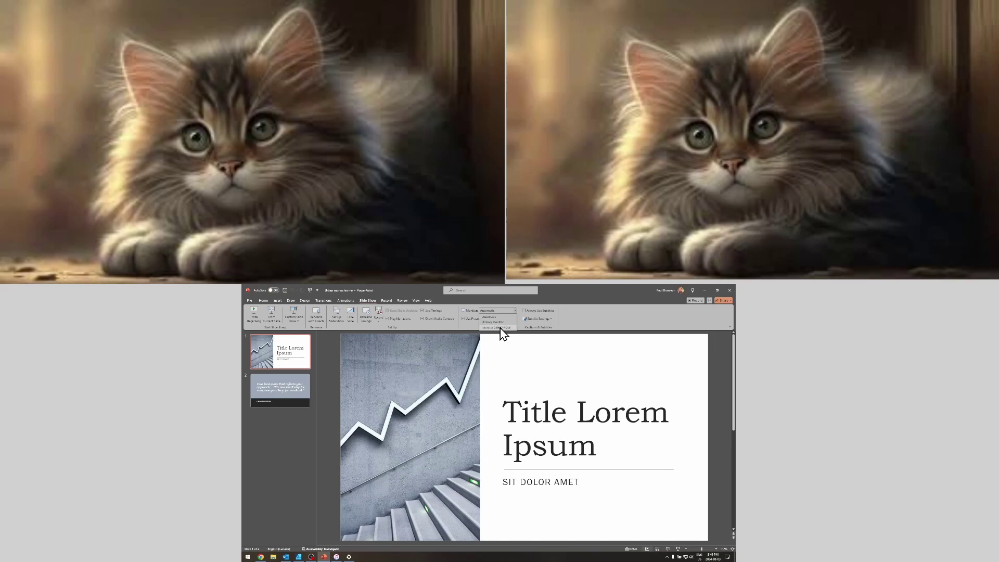
left_click(501, 328)
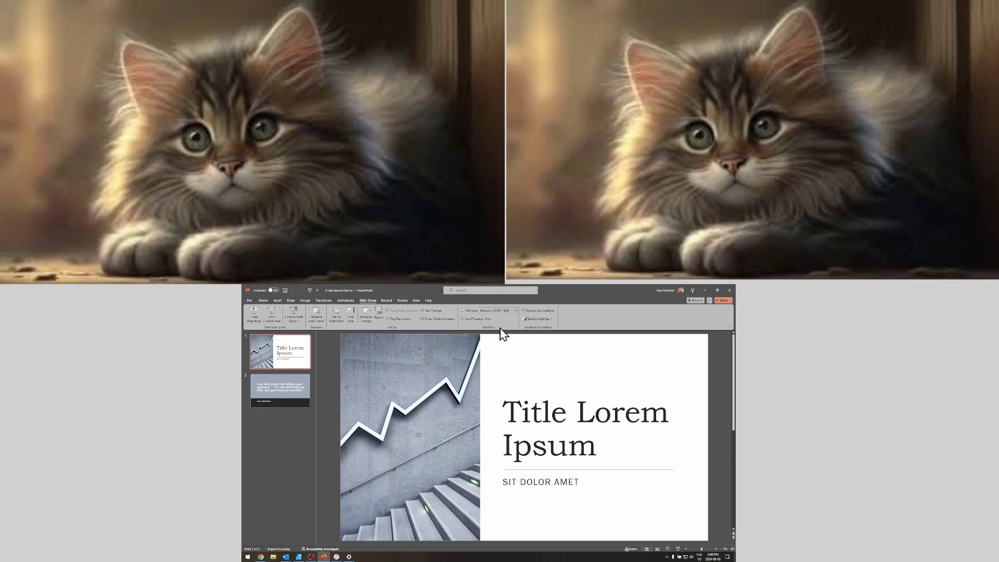
left_click(254, 317)
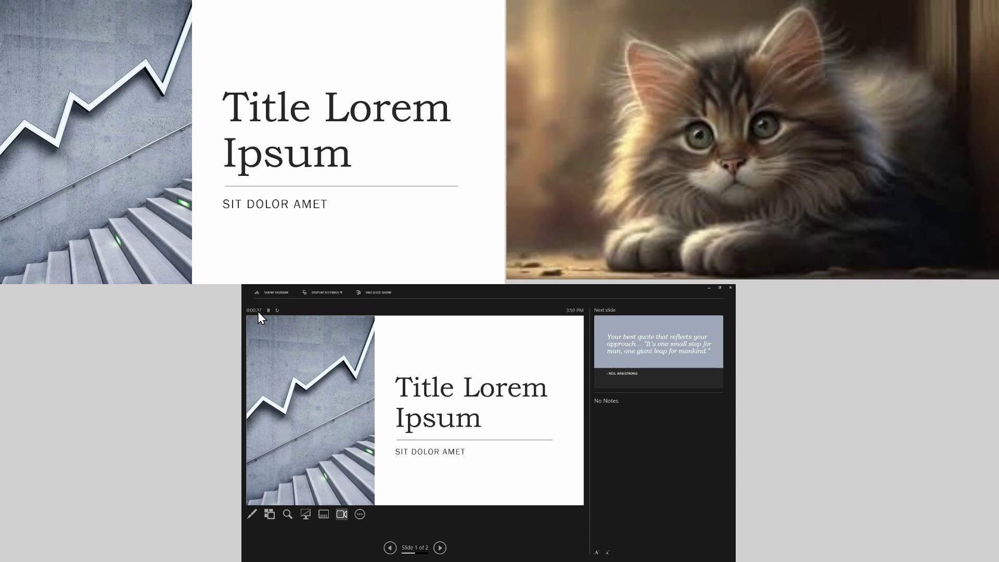
key("Escape")
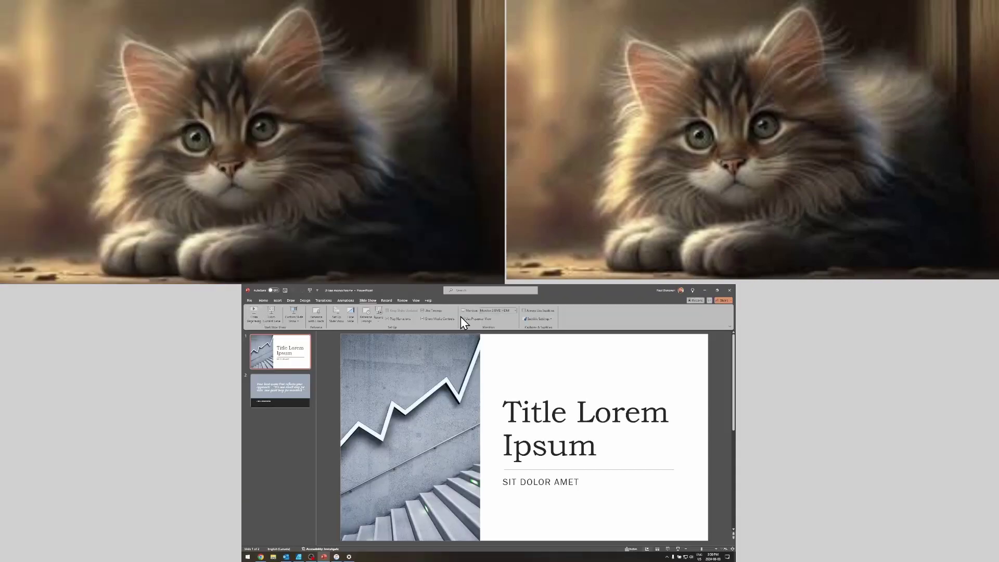
left_click(706, 291)
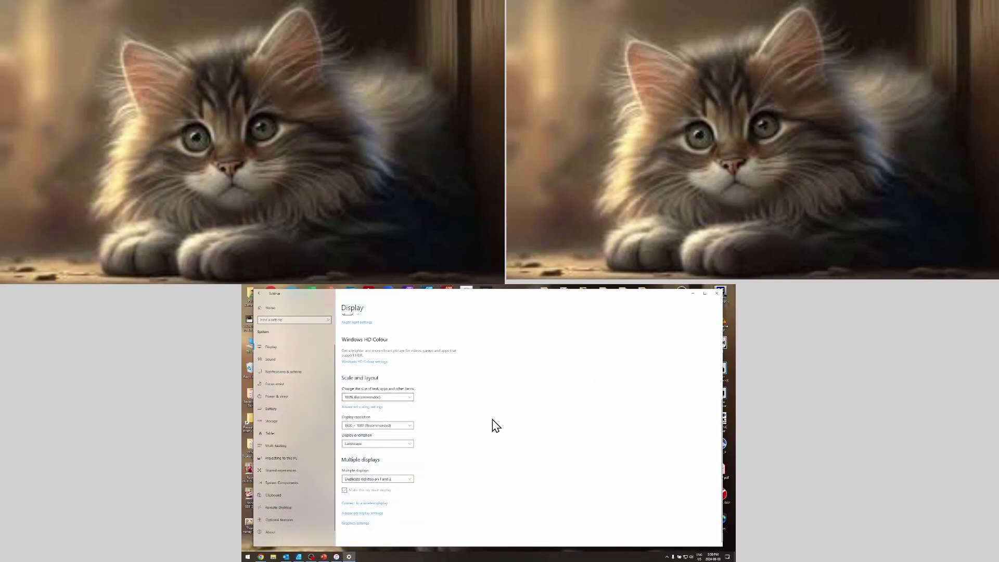
Change the duplicated displays to Show only on 1 and keep the new display settings.
left_click(391, 480)
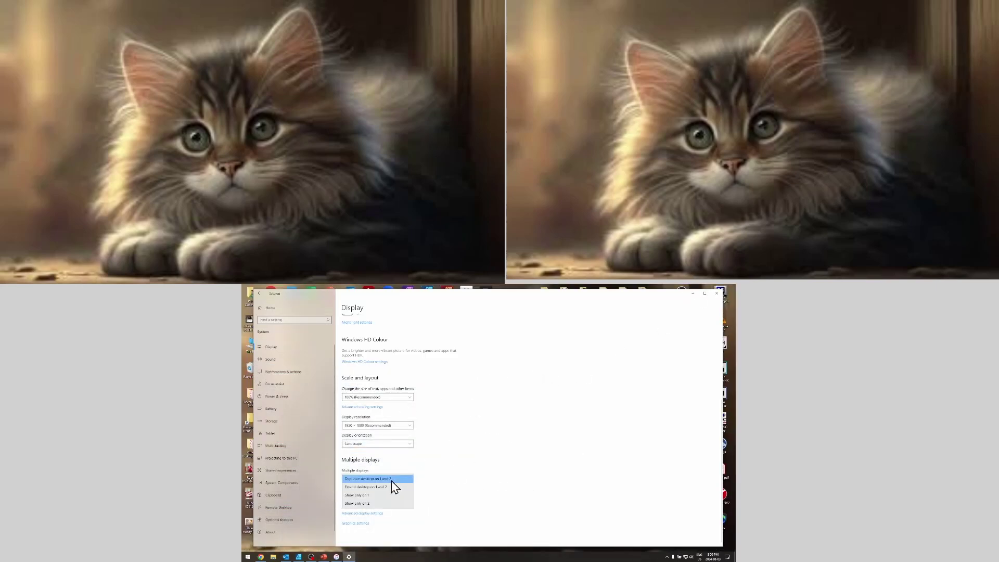
left_click(368, 495)
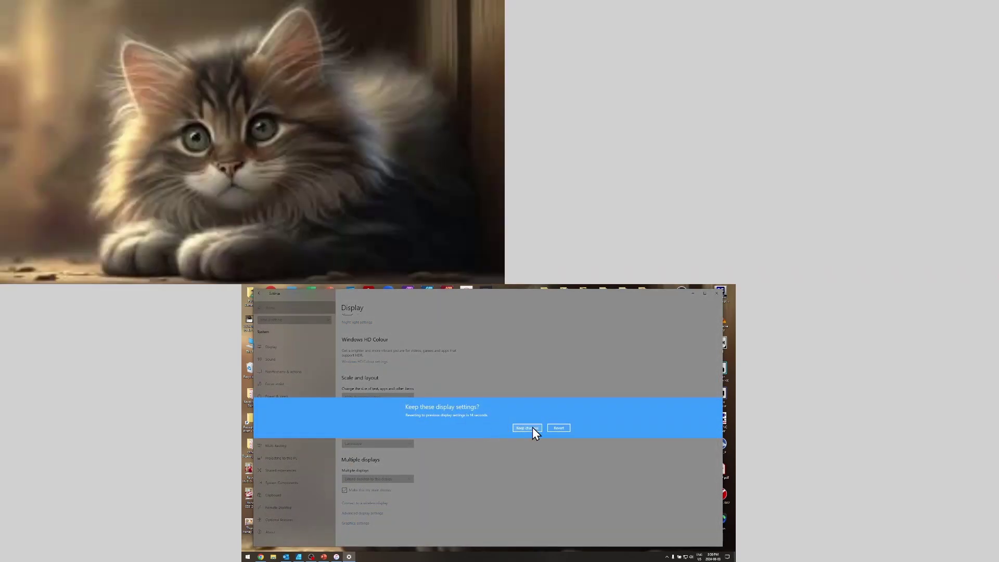
left_click(526, 428)
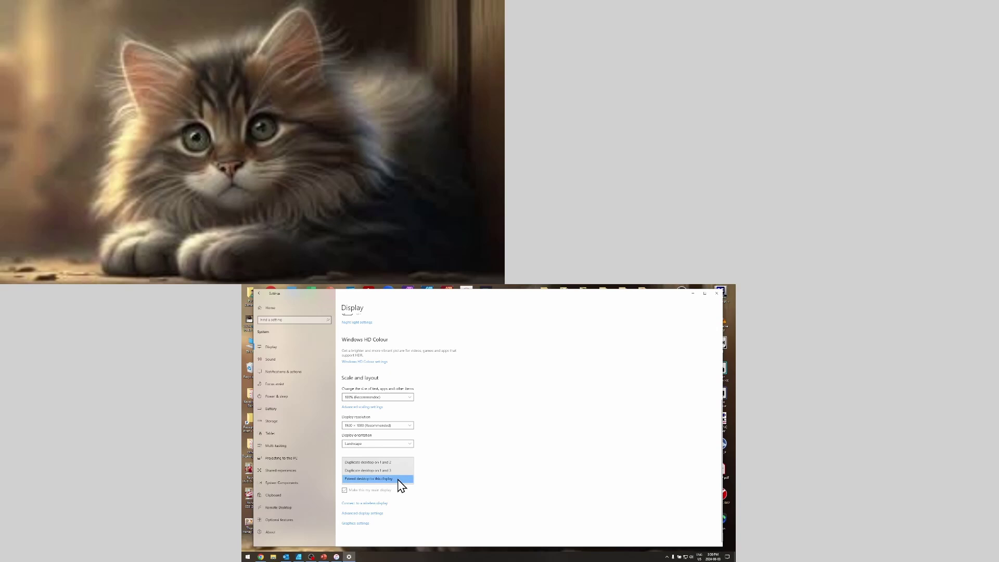
left_click(397, 479)
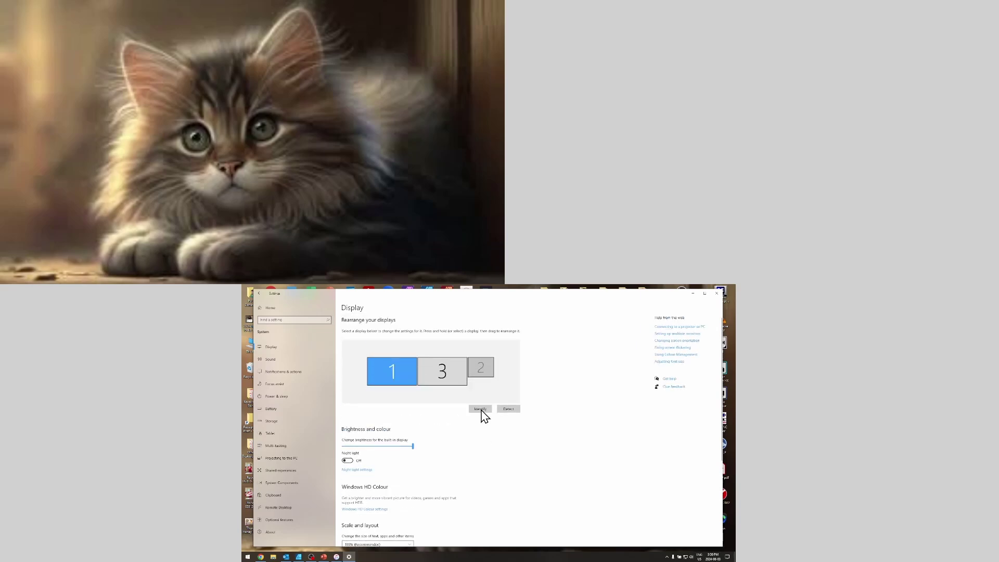
Set disconnected display 2 to Extend desktop to this display and keep the changes.
left_click(485, 367)
scroll(492, 455, "down", 5)
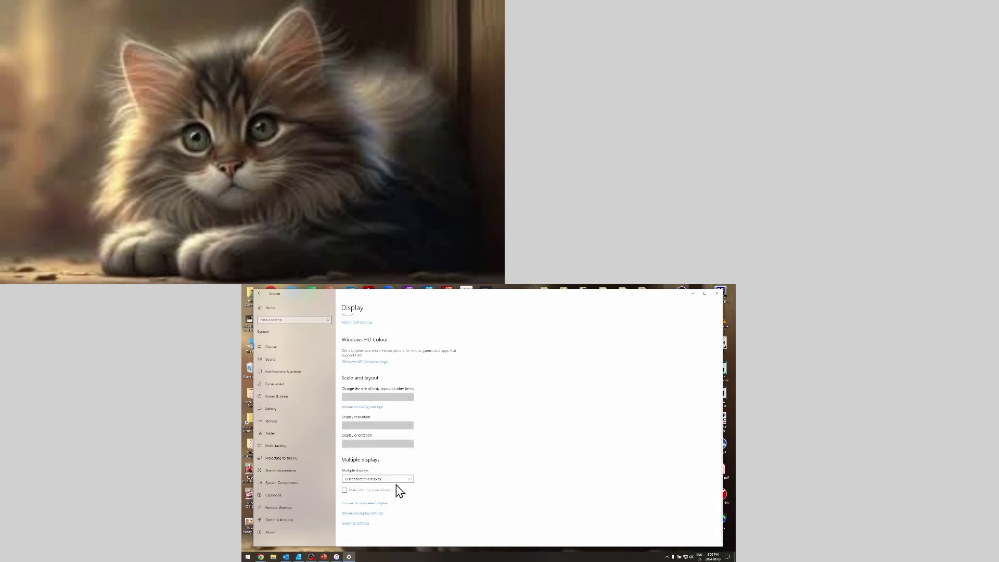
left_click(394, 484)
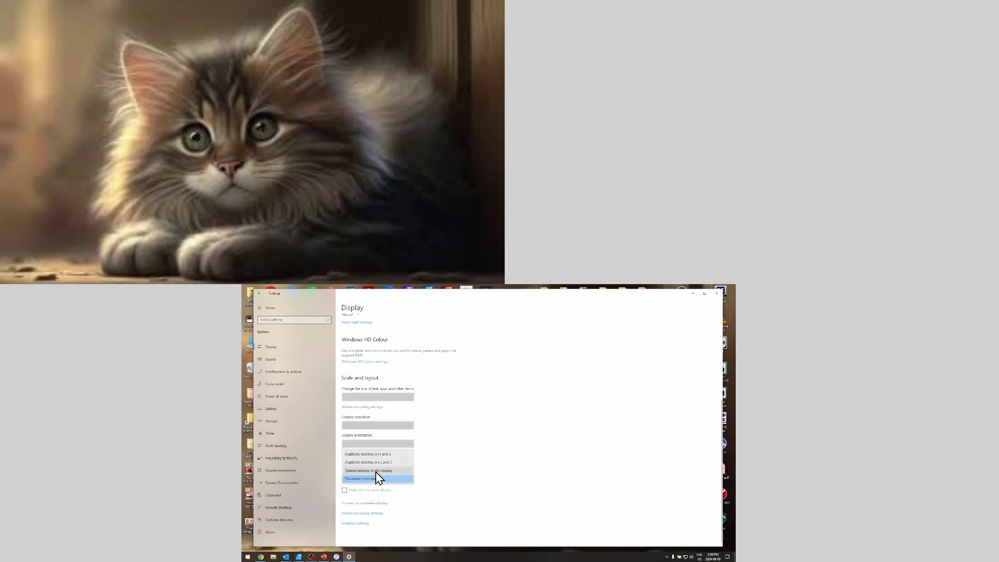
left_click(369, 470)
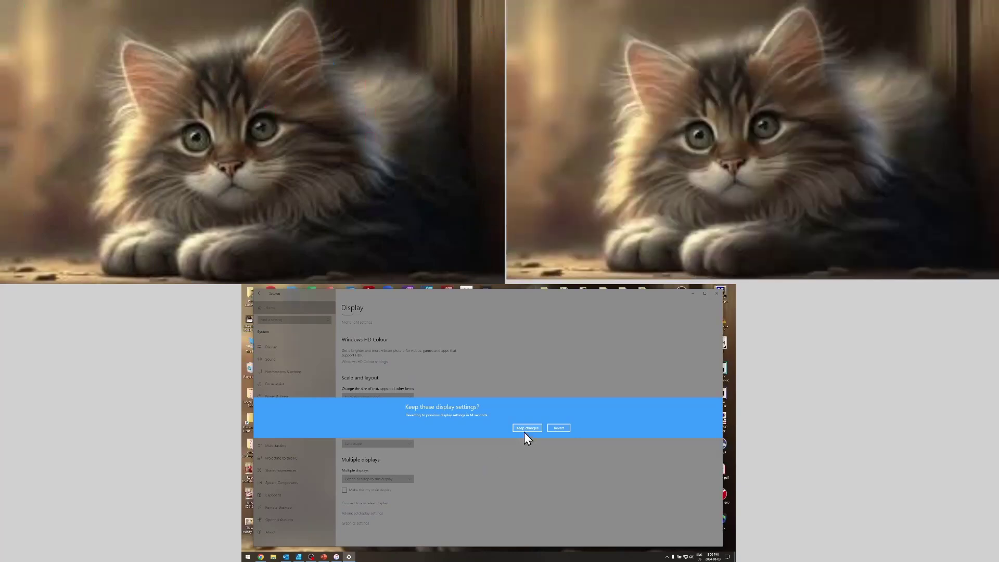
left_click(527, 428)
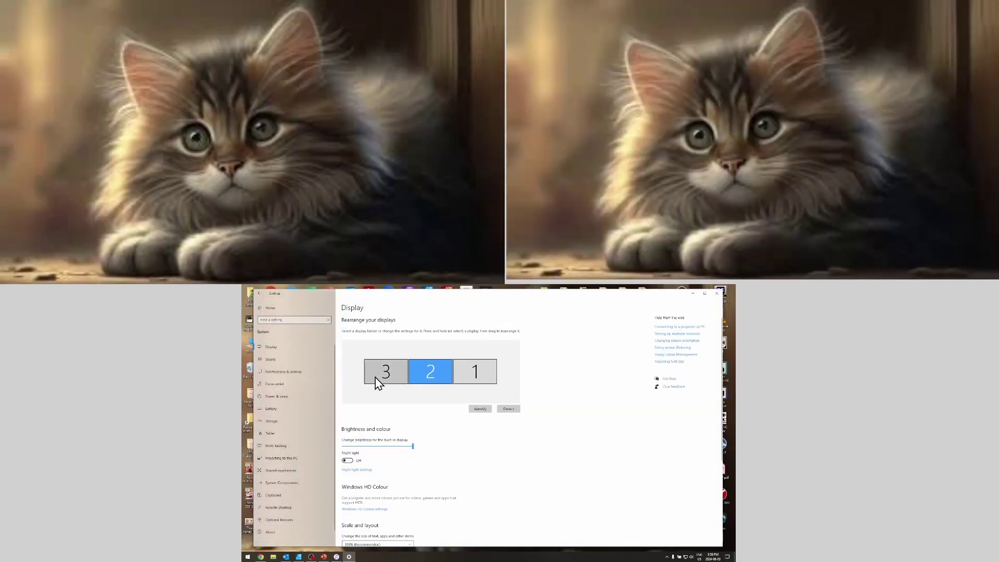